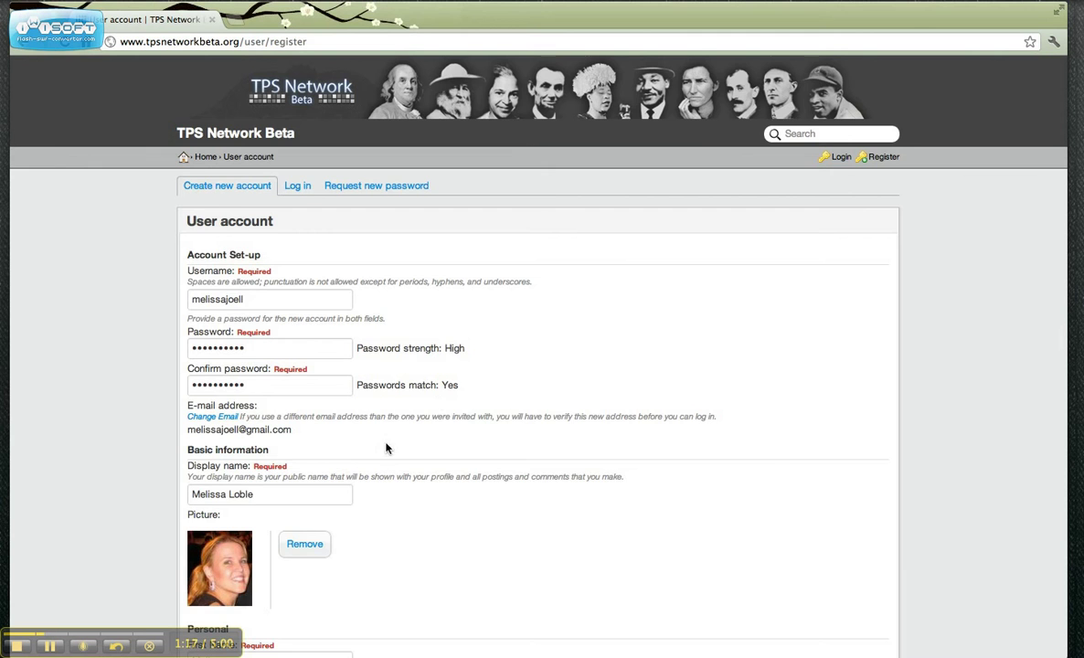
{"action": "scroll", "coordinate": [388, 460], "scroll_direction": "down", "scroll_amount": 3}
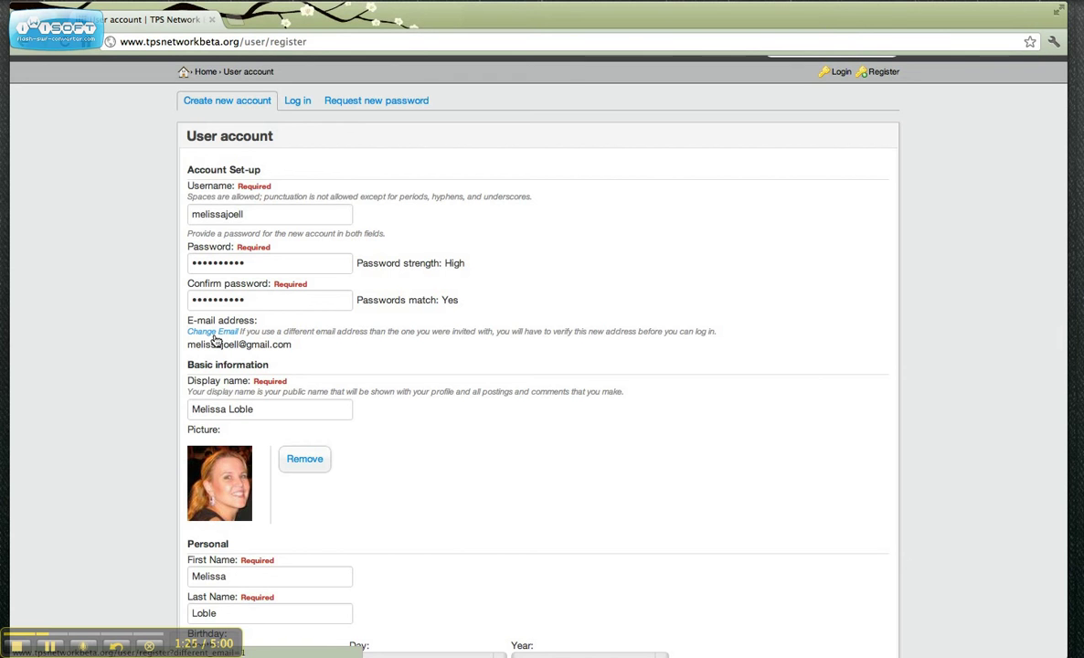
{"action": "left_click", "coordinate": [267, 412]}
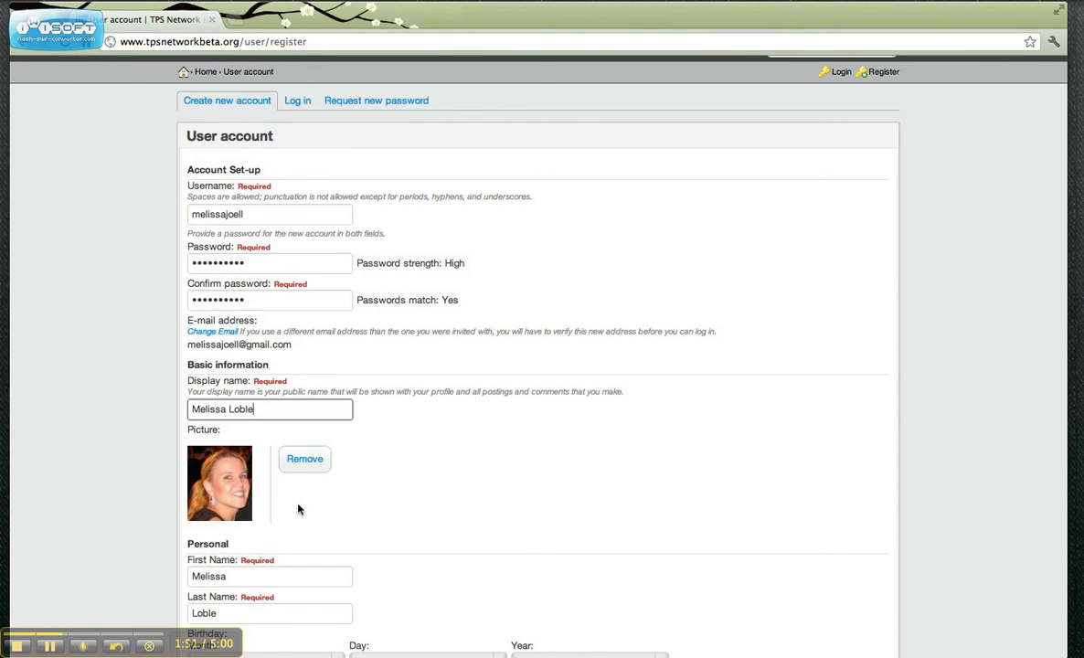
{"action": "scroll", "coordinate": [295, 508], "scroll_direction": "down", "scroll_amount": 2}
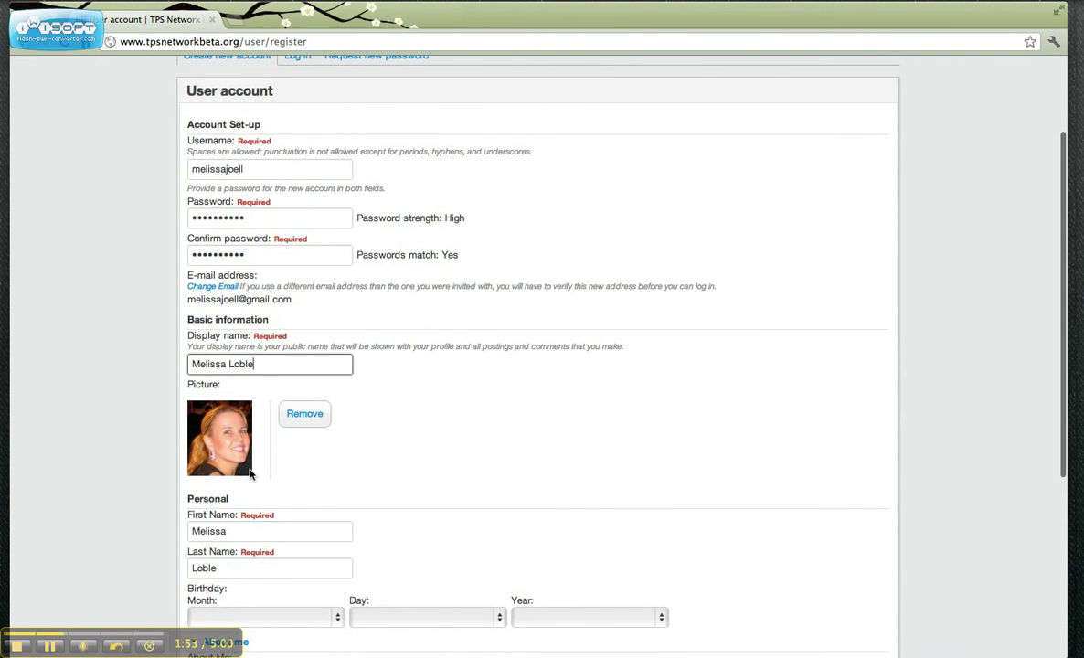
Step: Remove the old picture and upload the Desktop JPEG as the new profile photo
{"action": "left_click", "coordinate": [304, 424]}
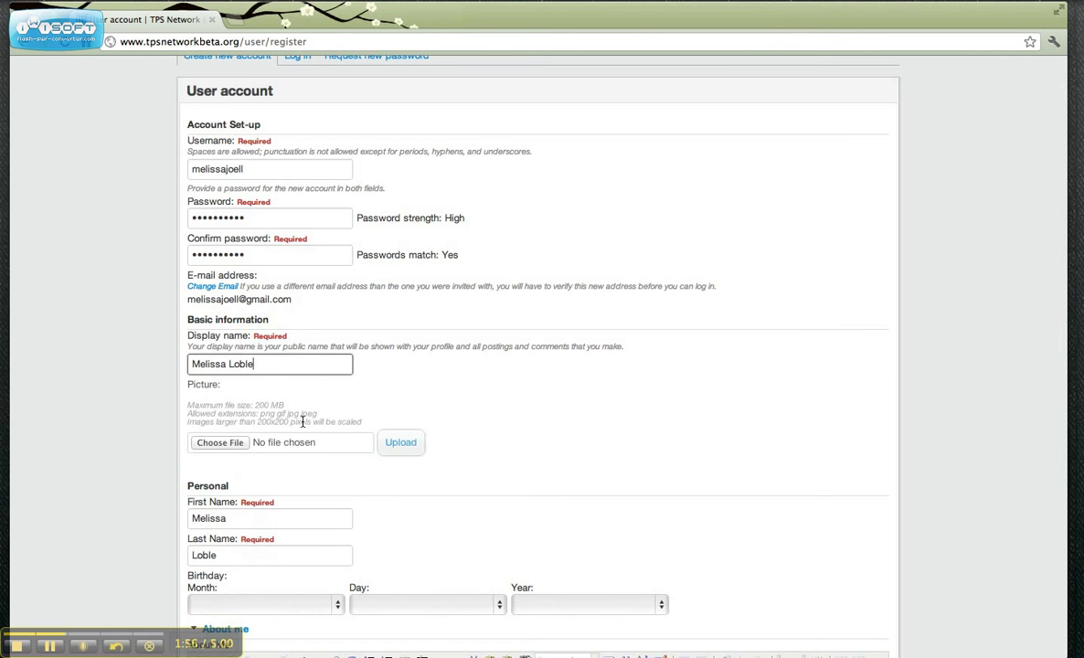
{"action": "left_click", "coordinate": [221, 442]}
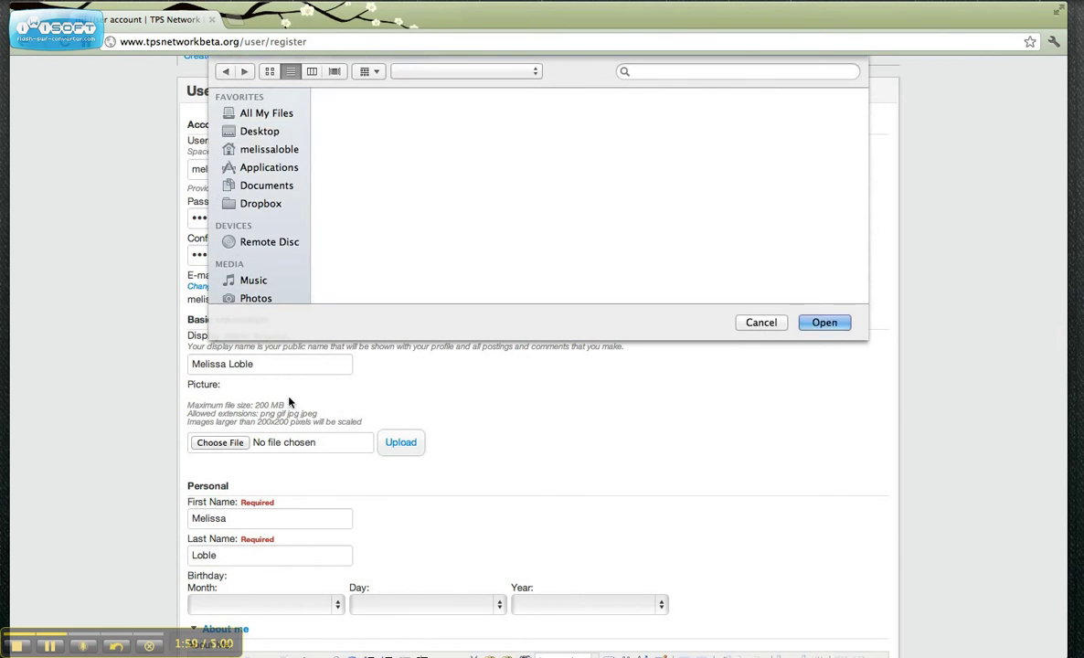
{"action": "left_click", "coordinate": [440, 110]}
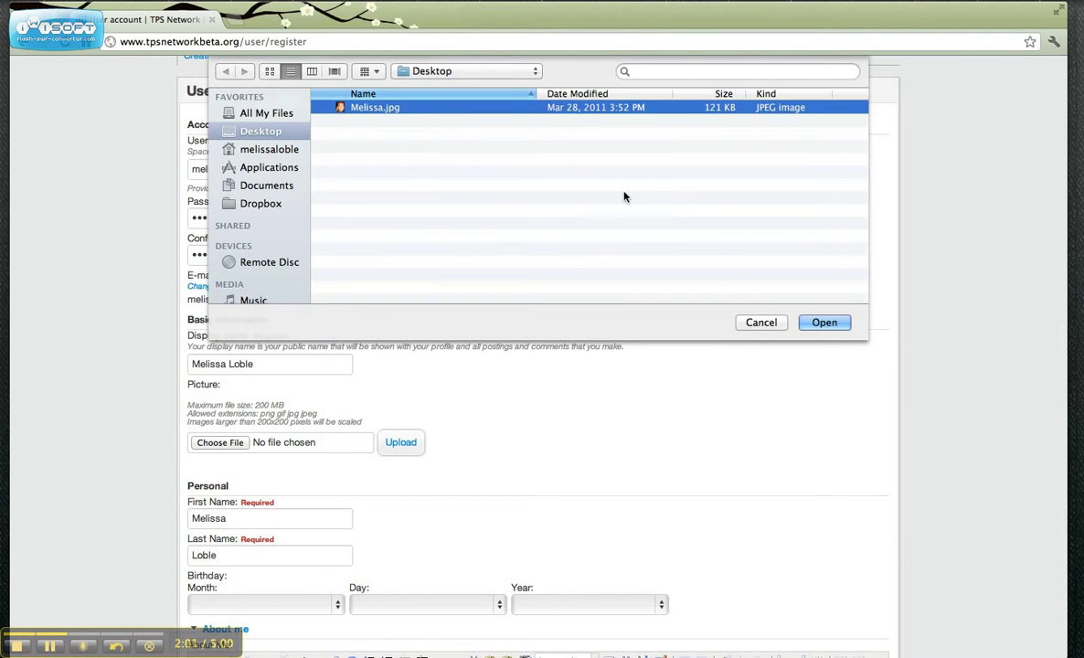
{"action": "left_click", "coordinate": [813, 323]}
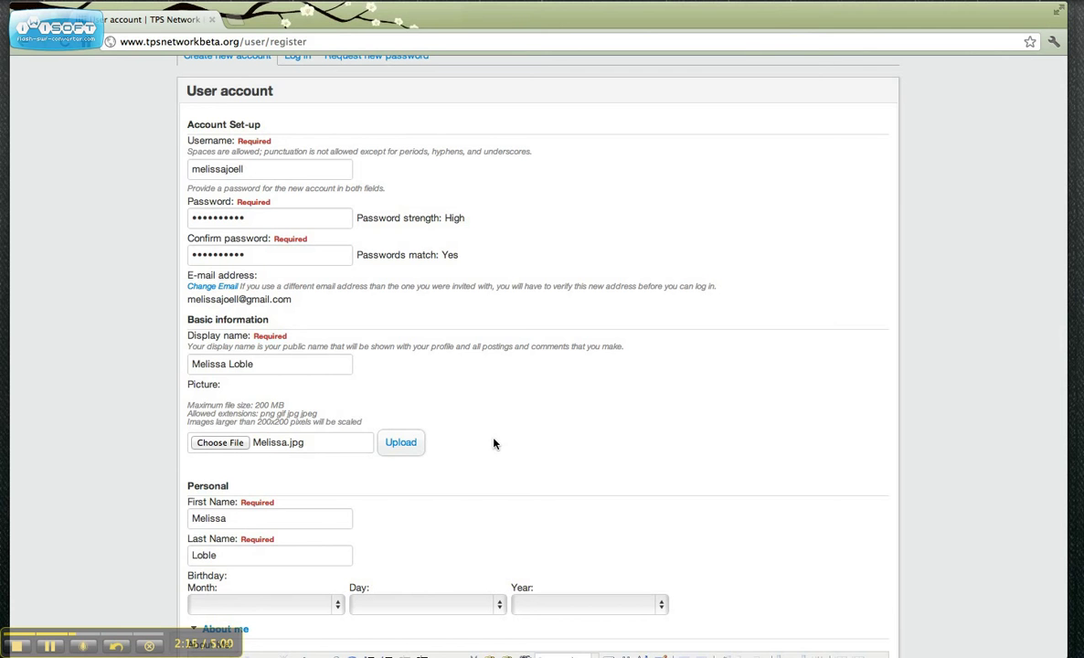
{"action": "left_click", "coordinate": [402, 444]}
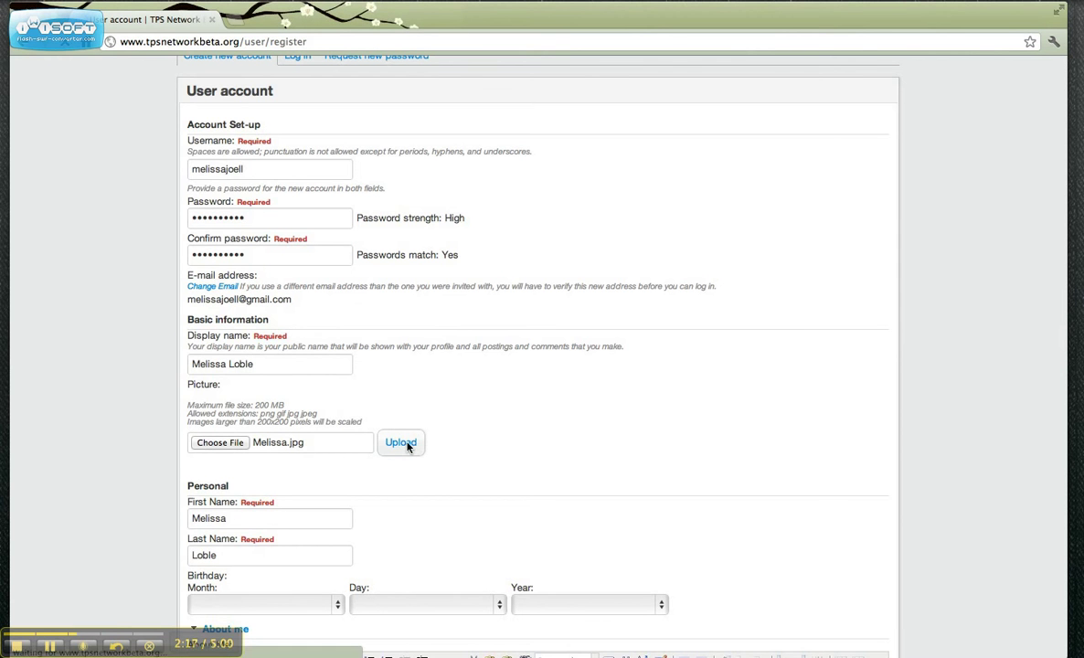
{"action": "scroll", "coordinate": [579, 454], "scroll_direction": "down", "scroll_amount": 3}
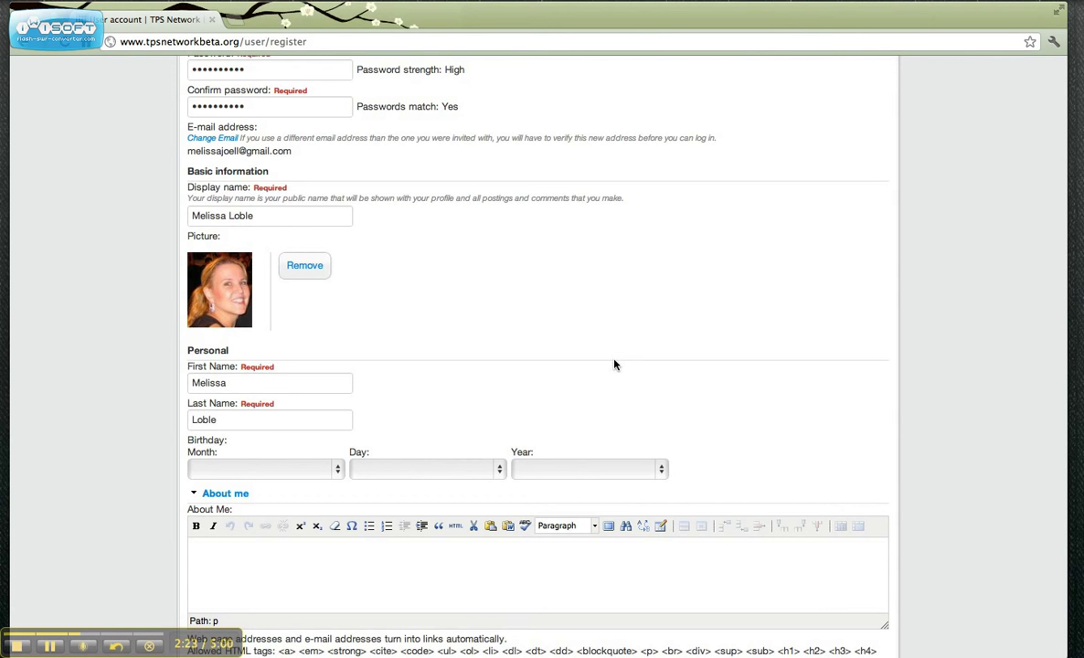
{"action": "scroll", "coordinate": [615, 365], "scroll_direction": "down", "scroll_amount": 2}
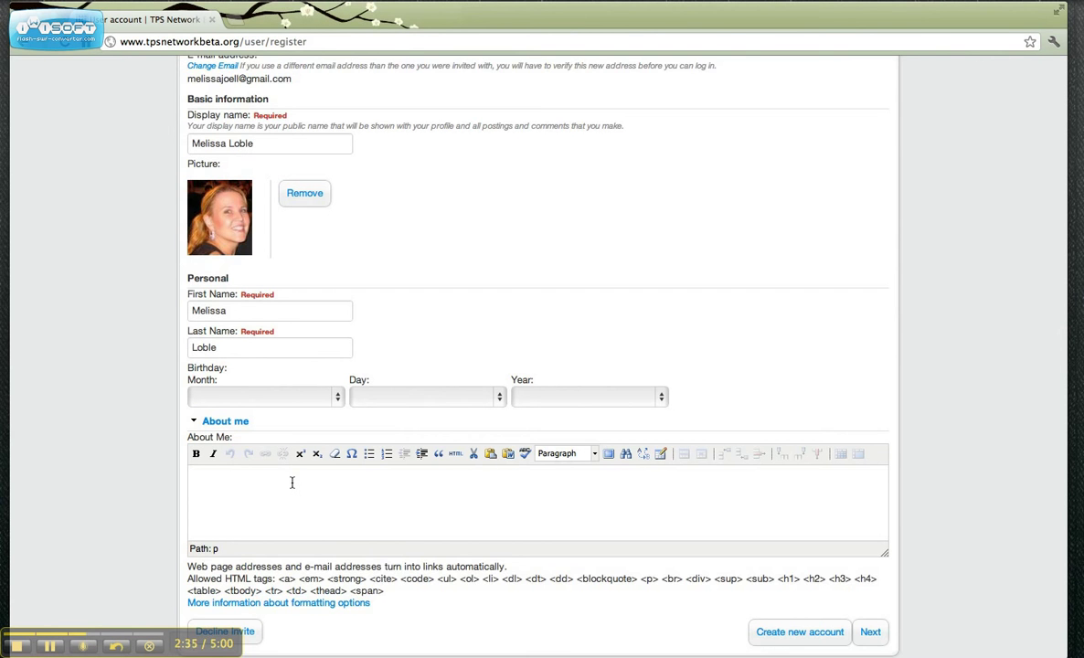
{"action": "scroll", "coordinate": [291, 476], "scroll_direction": "down", "scroll_amount": 2}
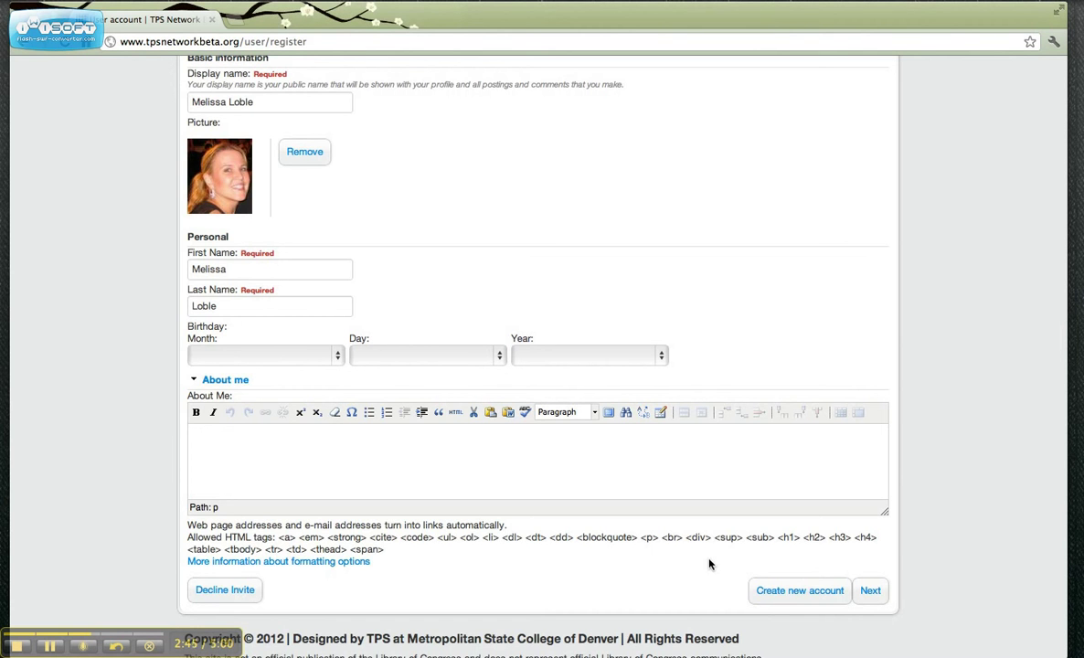
Step: Submit the registration to create the account, then go to the profile settings page
{"action": "left_click", "coordinate": [784, 593]}
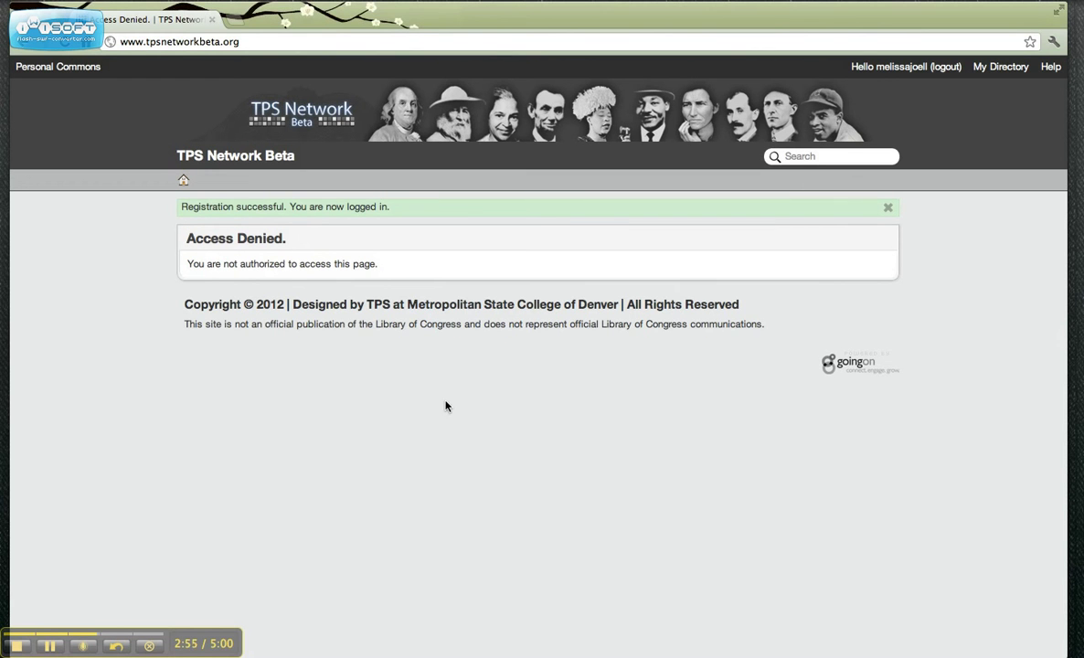
{"action": "left_click", "coordinate": [65, 73]}
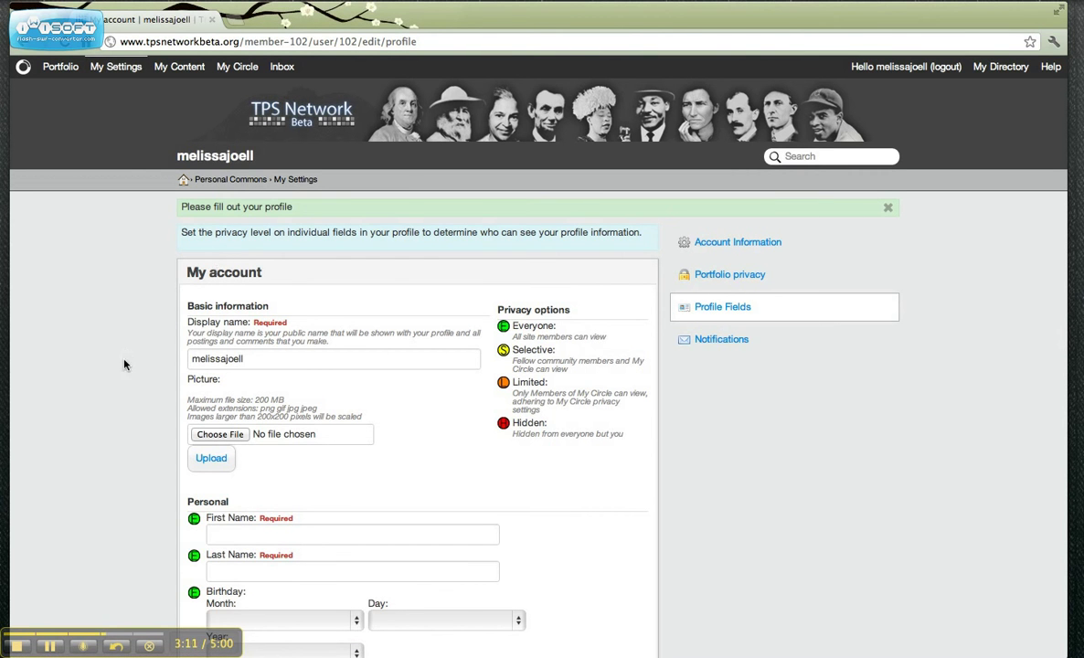
{"action": "scroll", "coordinate": [128, 399], "scroll_direction": "down", "scroll_amount": 2}
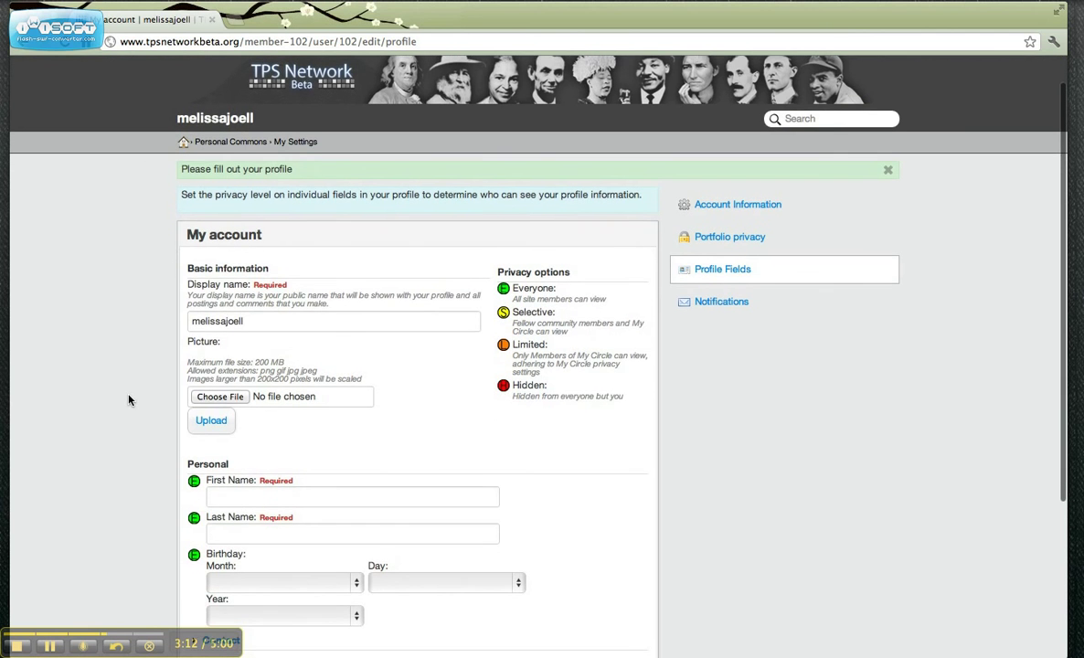
{"action": "scroll", "coordinate": [128, 399], "scroll_direction": "up", "scroll_amount": 1}
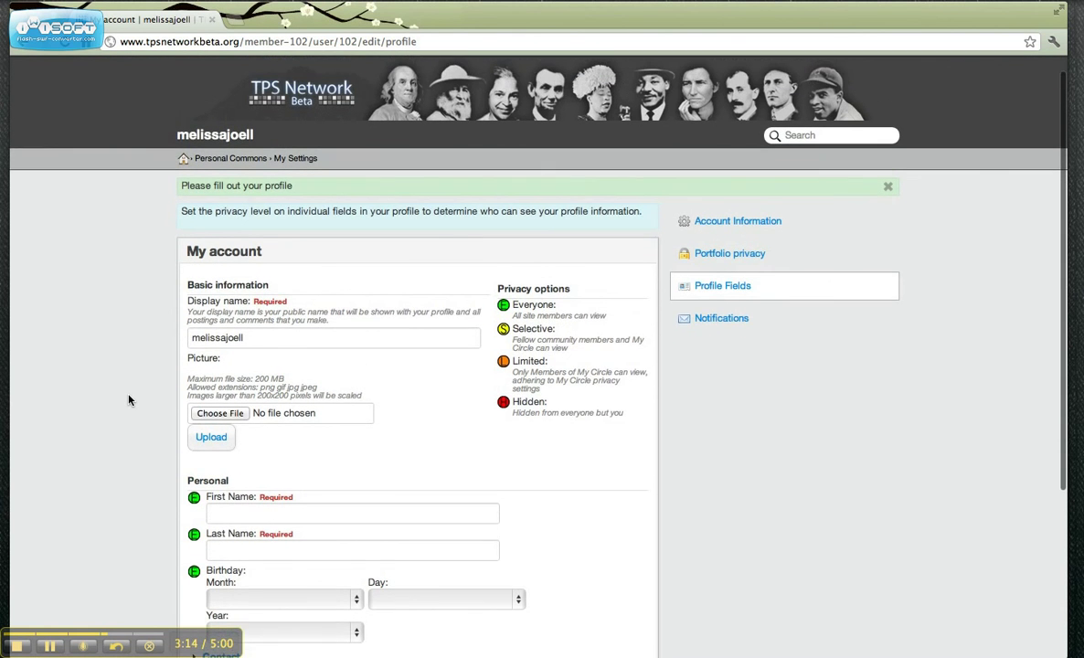
{"action": "scroll", "coordinate": [129, 399], "scroll_direction": "down", "scroll_amount": 3}
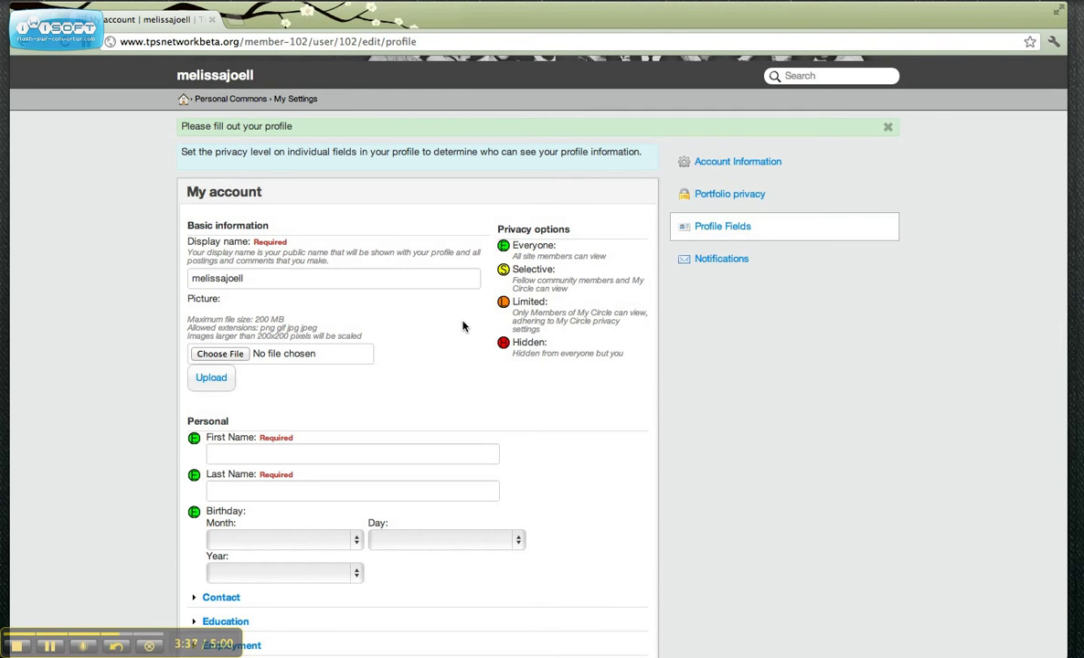
{"action": "scroll", "coordinate": [463, 327], "scroll_direction": "down", "scroll_amount": 3}
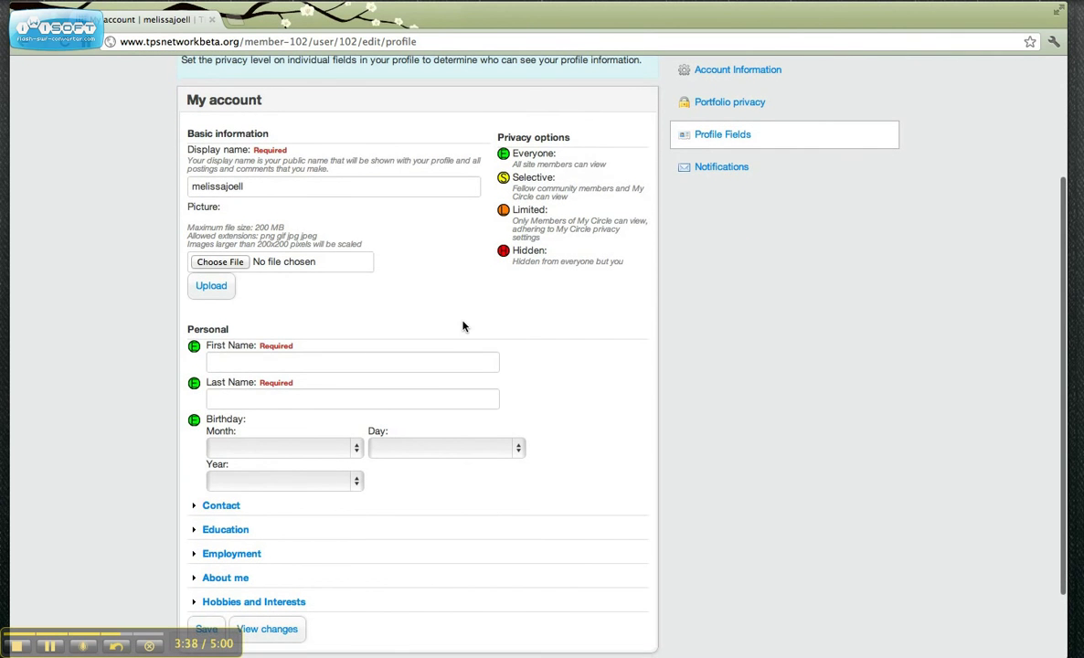
Step: Enter the member's first name and last name in the required profile fields
{"action": "left_click", "coordinate": [344, 366]}
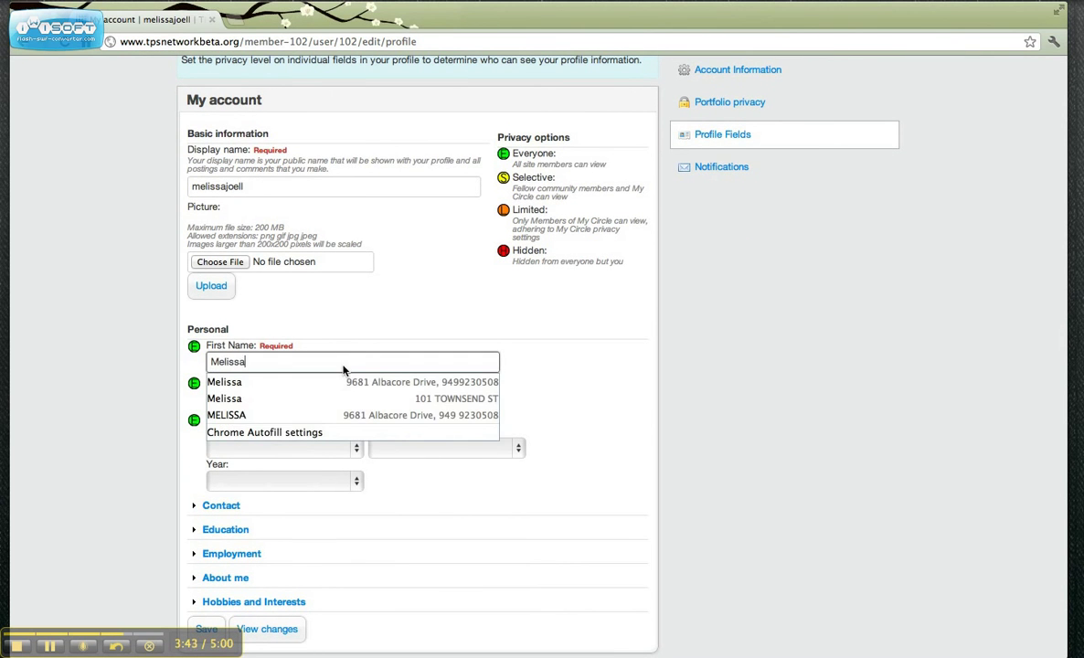
{"action": "key", "text": "Tab"}
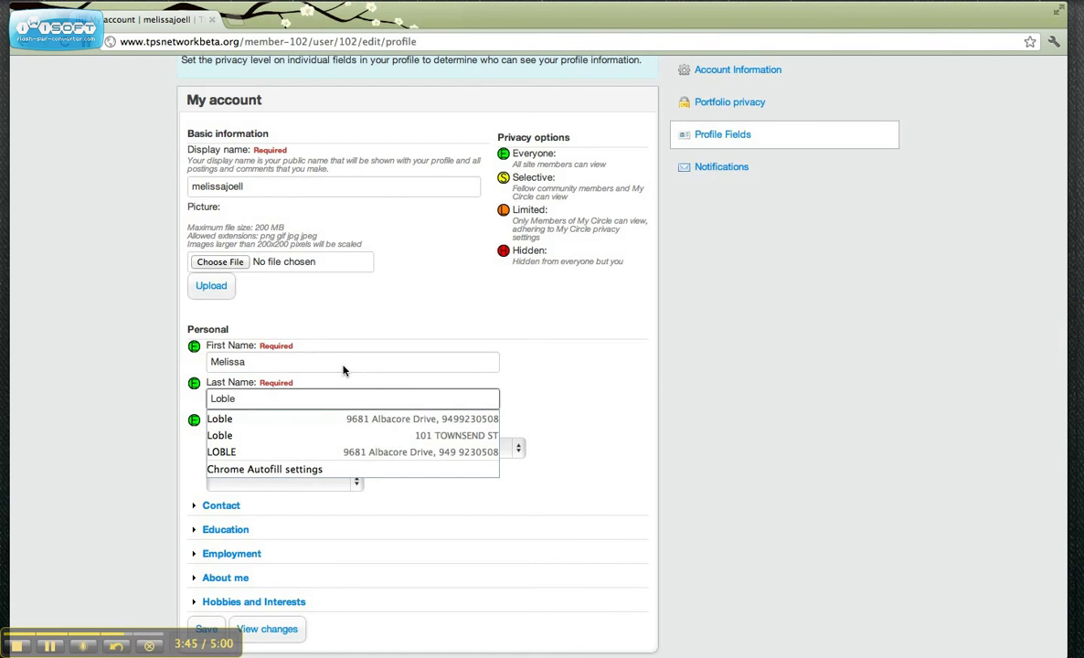
{"action": "key", "text": "Tab"}
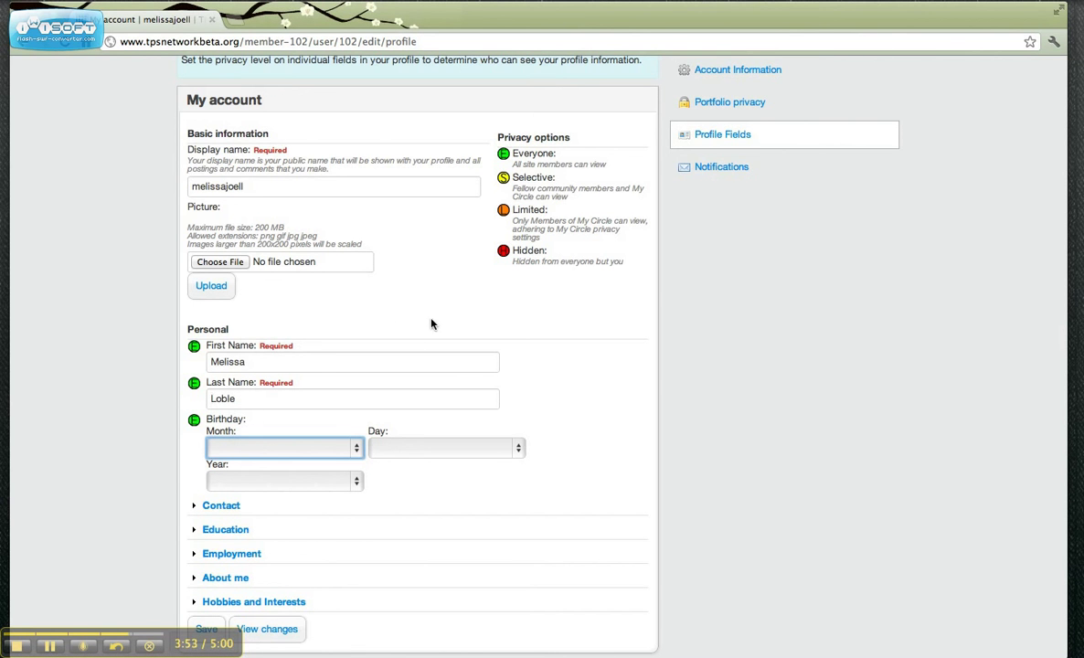
{"action": "scroll", "coordinate": [408, 526], "scroll_direction": "down", "scroll_amount": 2}
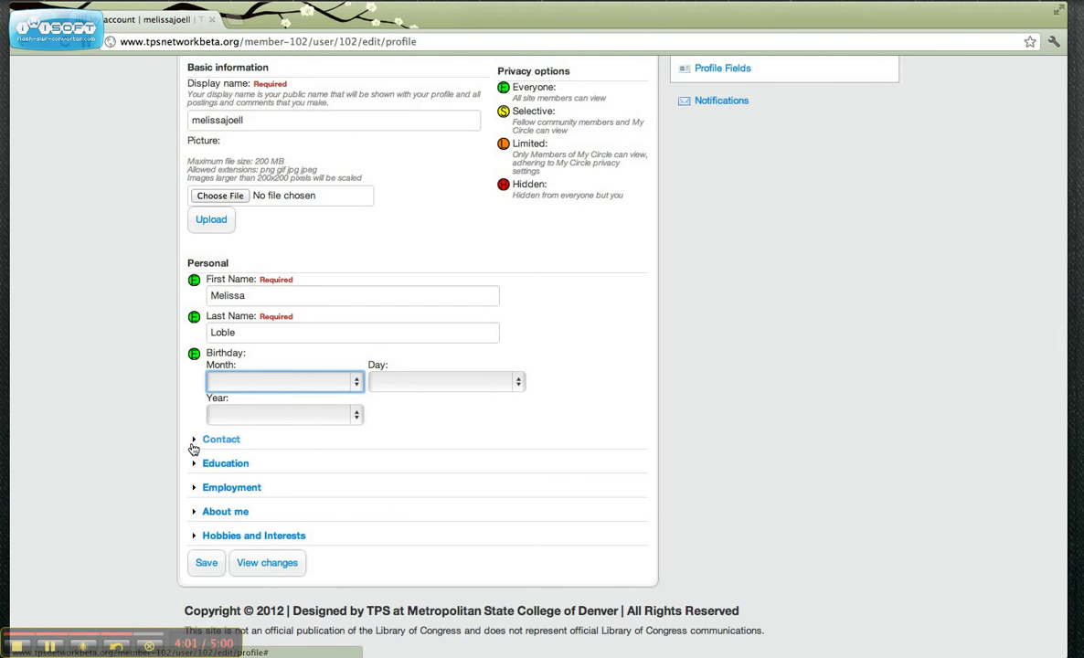
Step: Expand Contact and change the Location privacy level from Everyone to Selective
{"action": "left_click", "coordinate": [194, 442]}
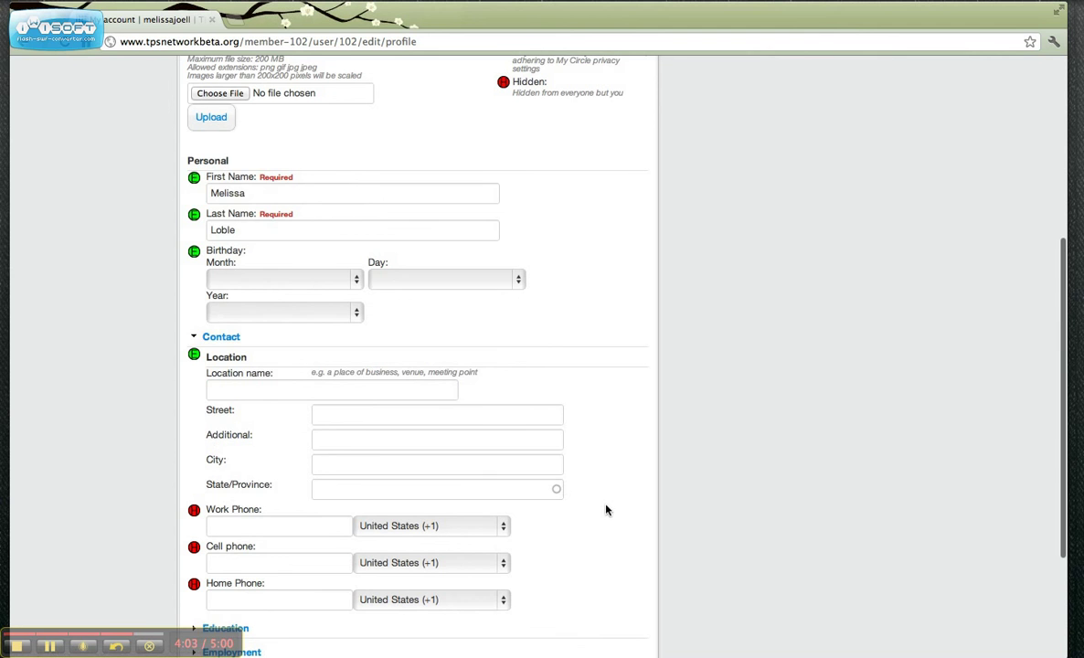
{"action": "scroll", "coordinate": [610, 512], "scroll_direction": "up", "scroll_amount": 1}
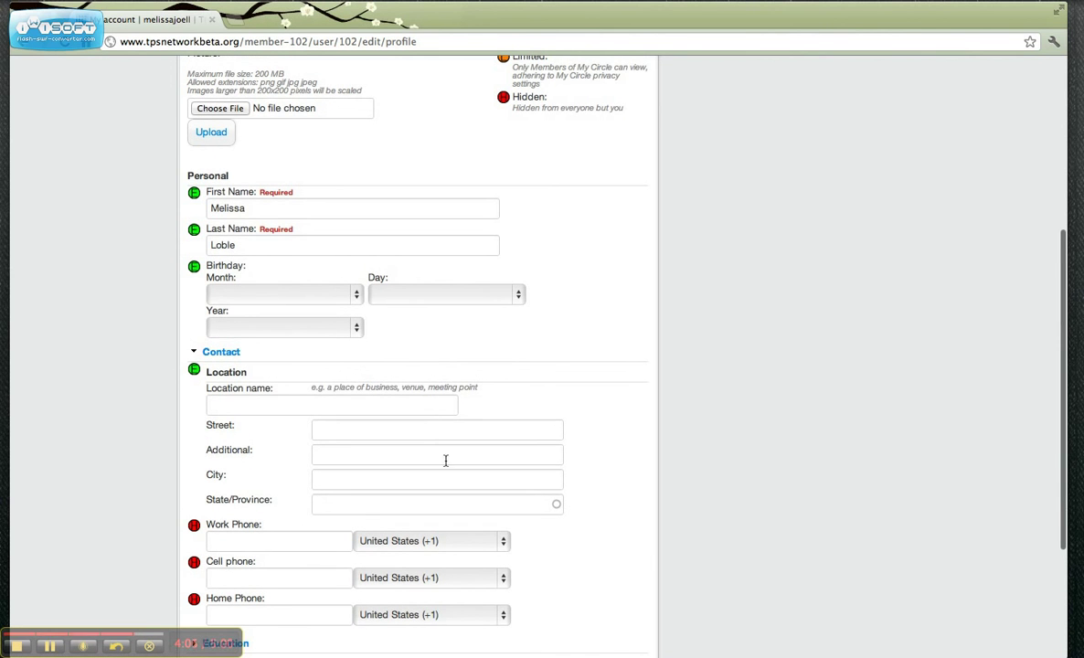
{"action": "left_click", "coordinate": [422, 402]}
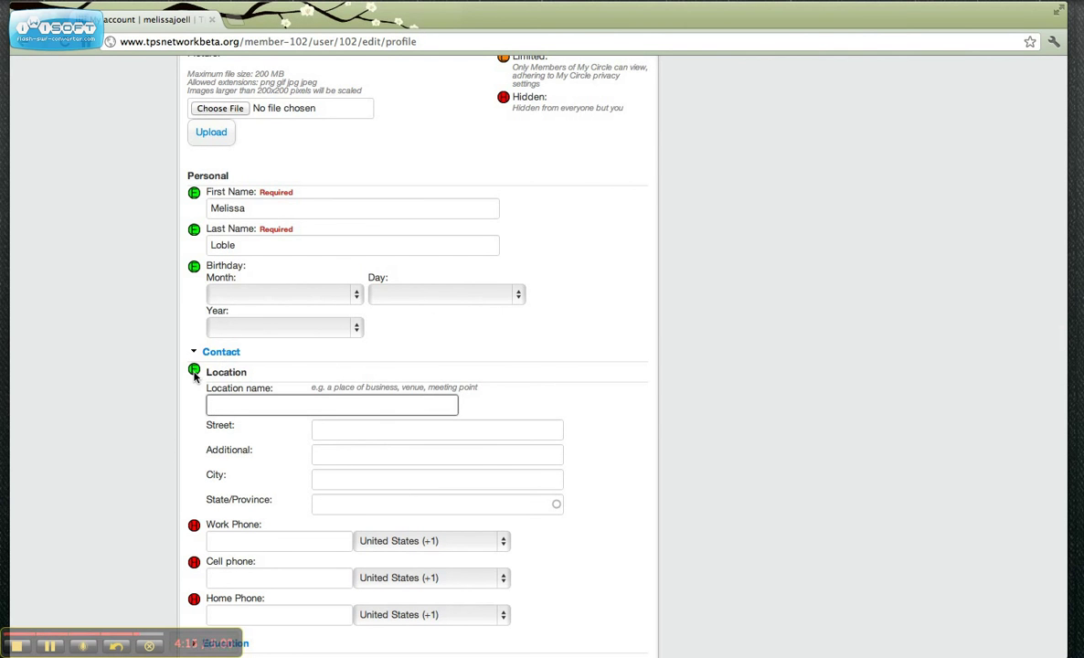
{"action": "left_click", "coordinate": [194, 371]}
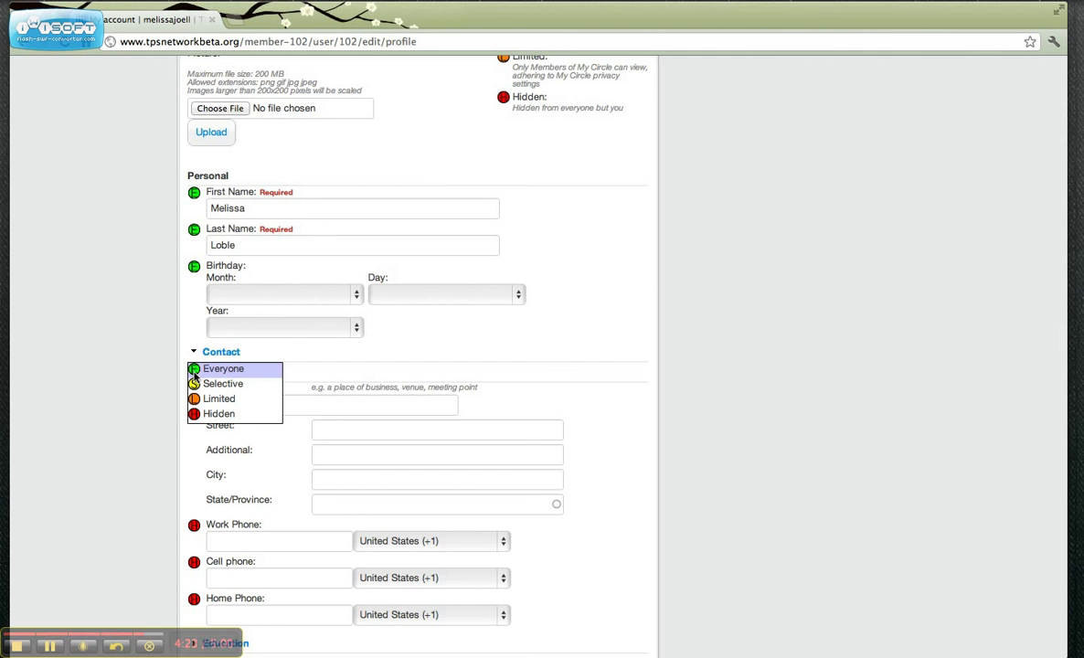
{"action": "left_click", "coordinate": [210, 385]}
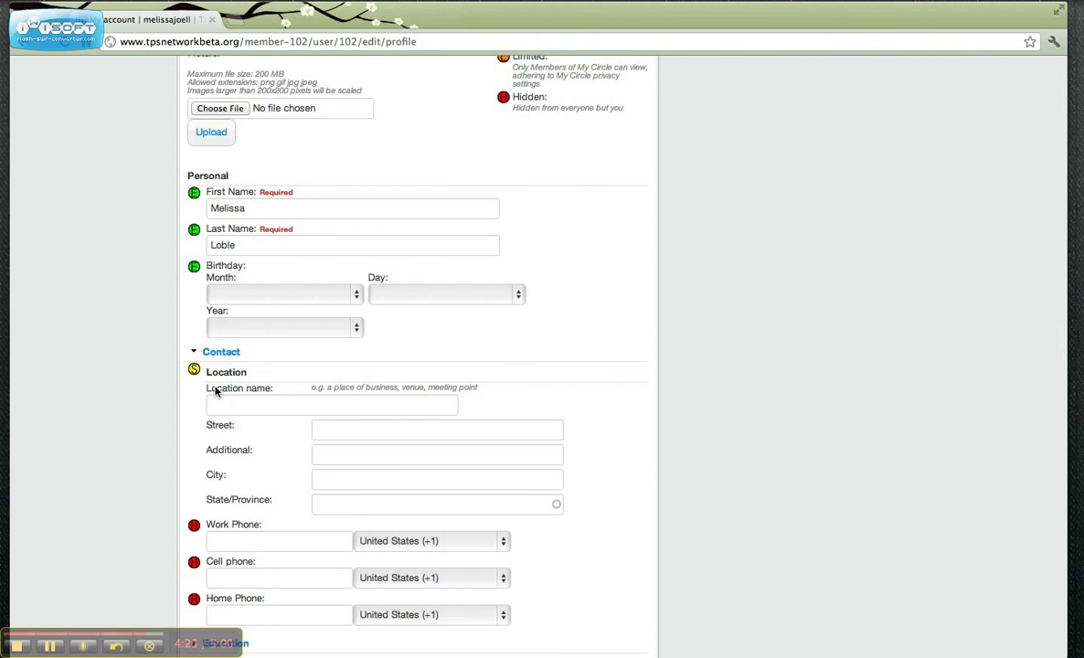
Step: Expand the Education and Employment sections to reveal their empty fields
{"action": "scroll", "coordinate": [625, 551], "scroll_direction": "down", "scroll_amount": 3}
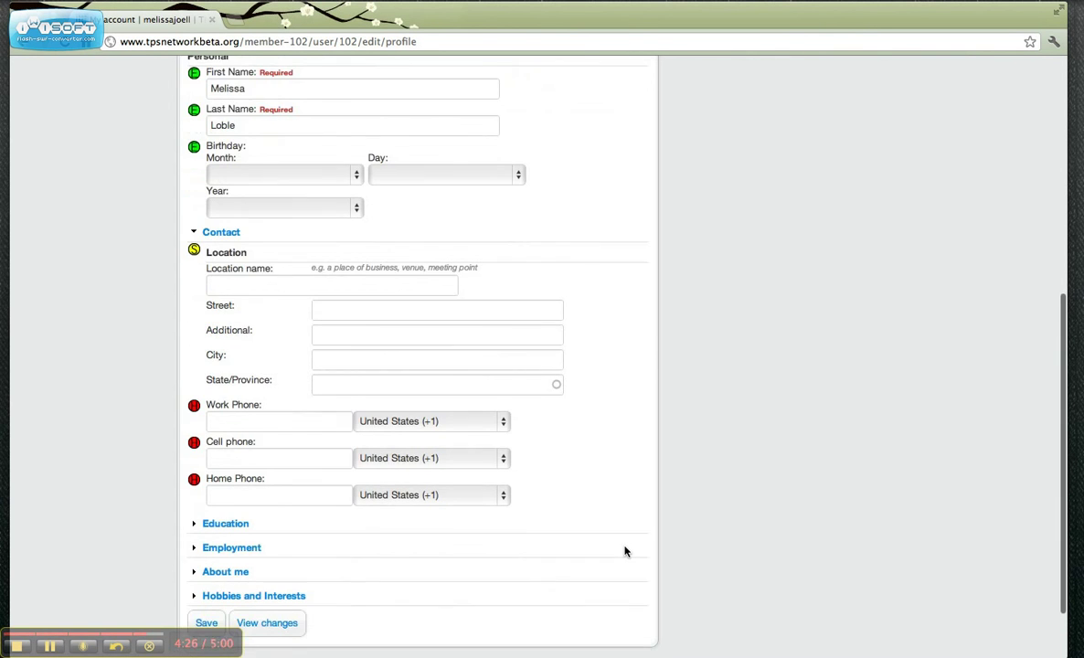
{"action": "scroll", "coordinate": [625, 551], "scroll_direction": "down", "scroll_amount": 1}
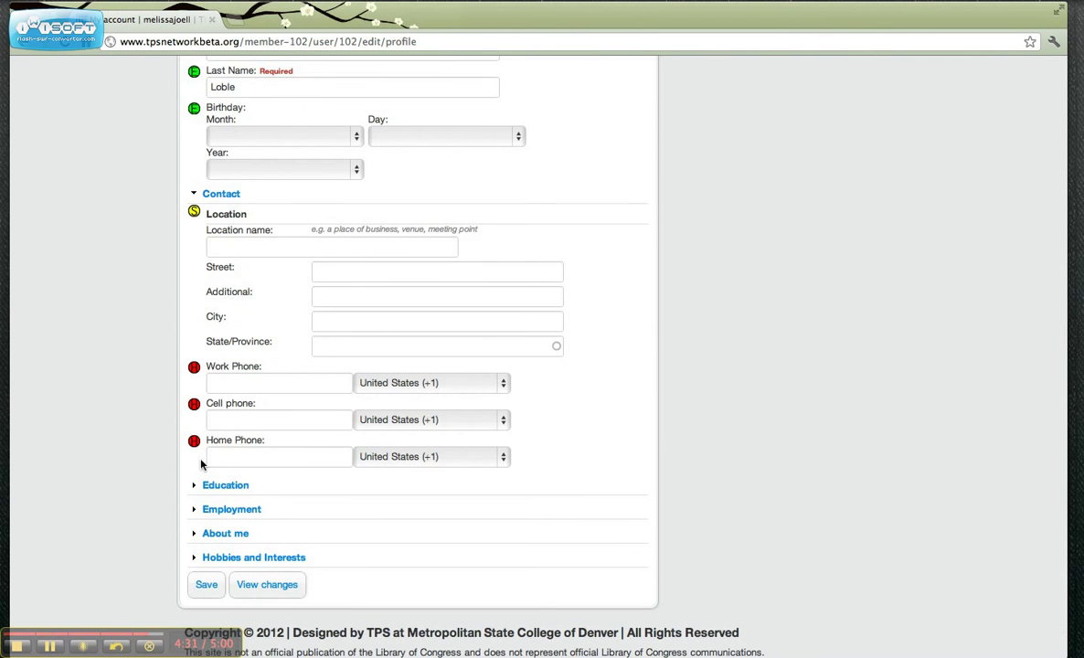
{"action": "left_click", "coordinate": [194, 485]}
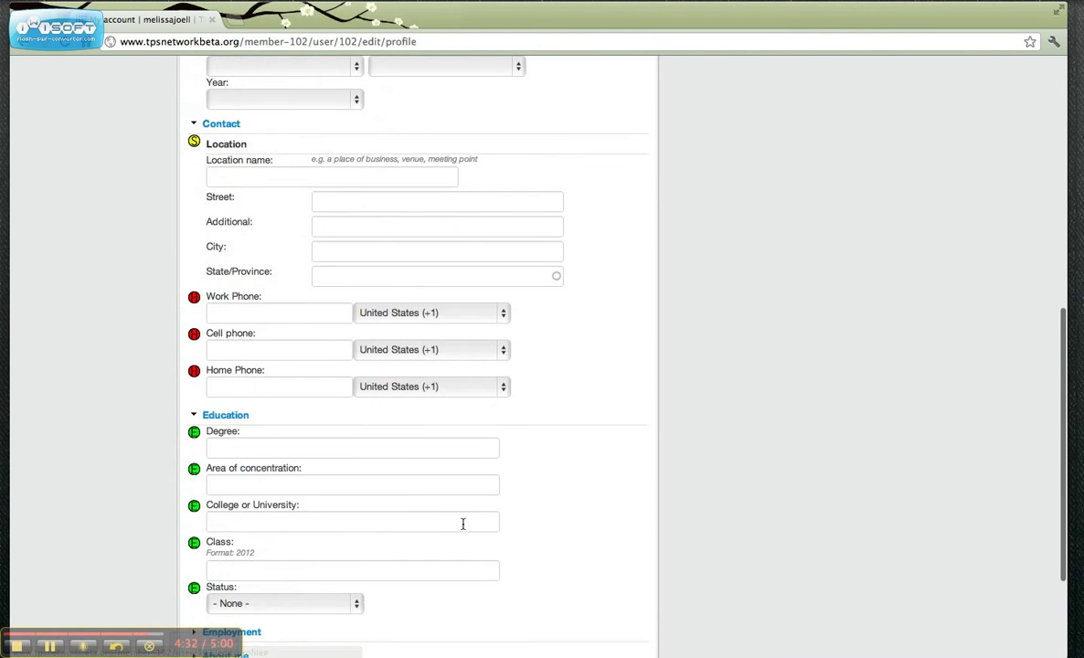
{"action": "scroll", "coordinate": [463, 523], "scroll_direction": "down", "scroll_amount": 5}
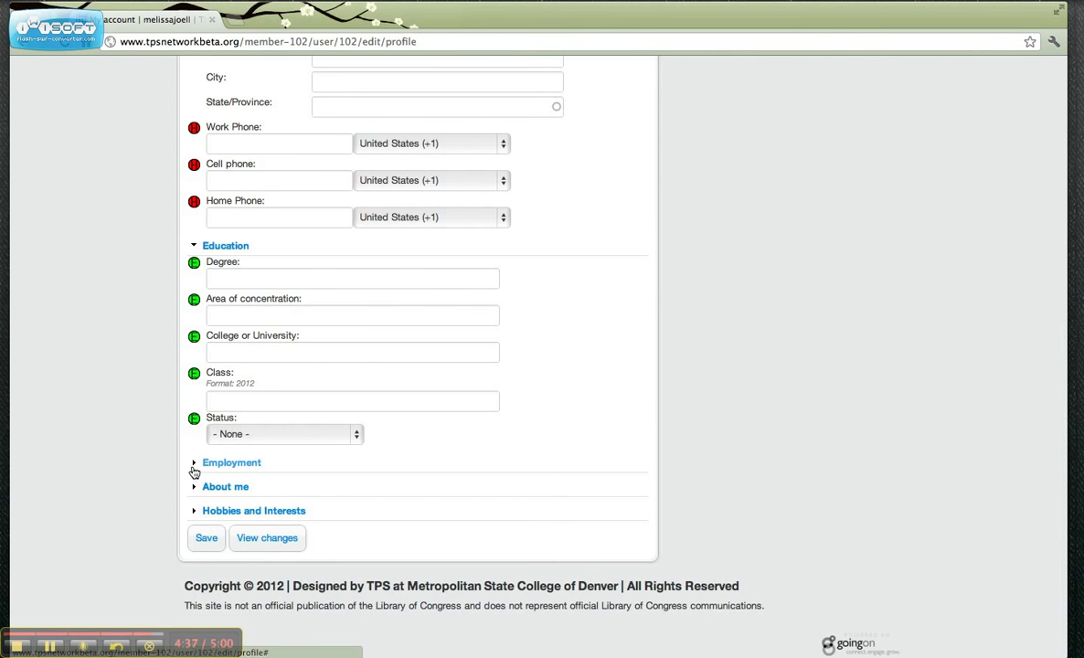
{"action": "left_click", "coordinate": [194, 465]}
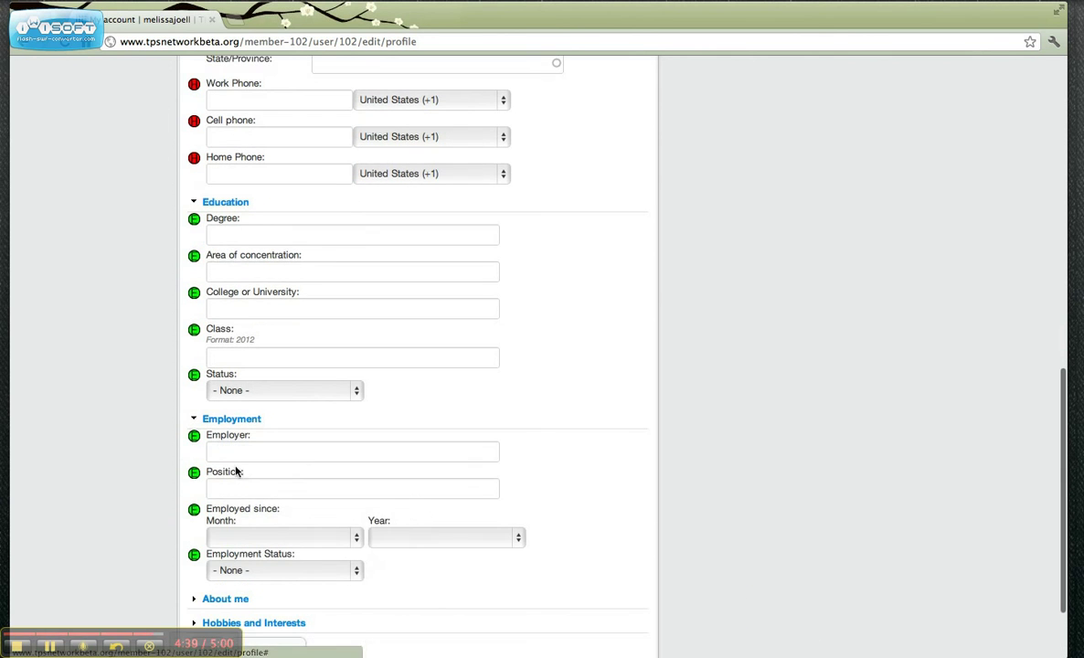
{"action": "scroll", "coordinate": [568, 553], "scroll_direction": "down", "scroll_amount": 3}
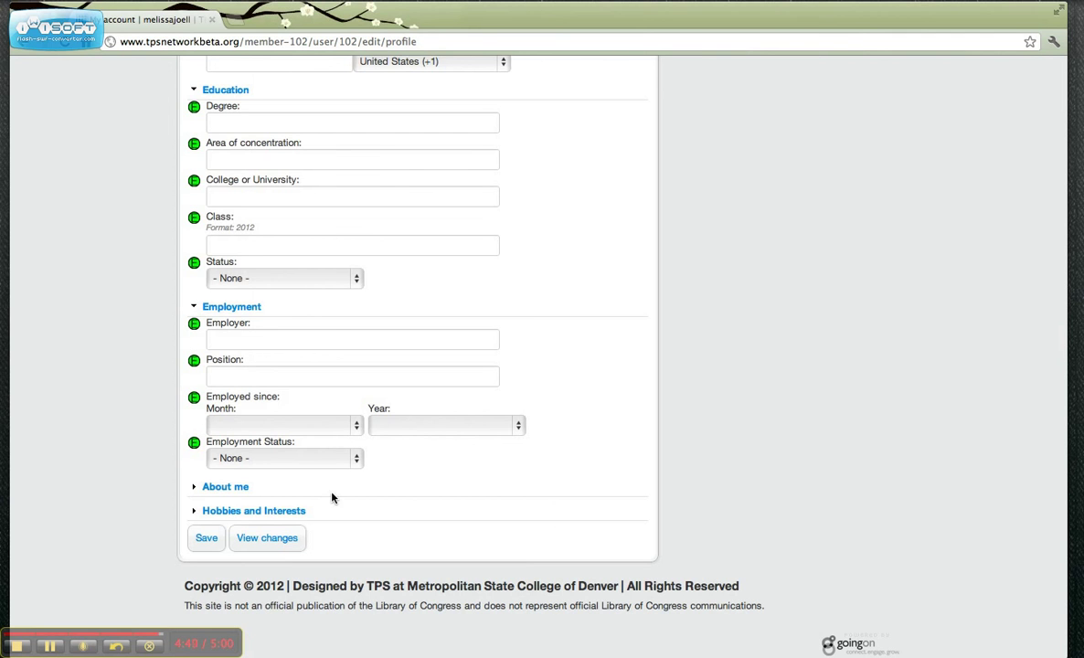
Step: Save the profile form to apply the changes
{"action": "left_click", "coordinate": [207, 539]}
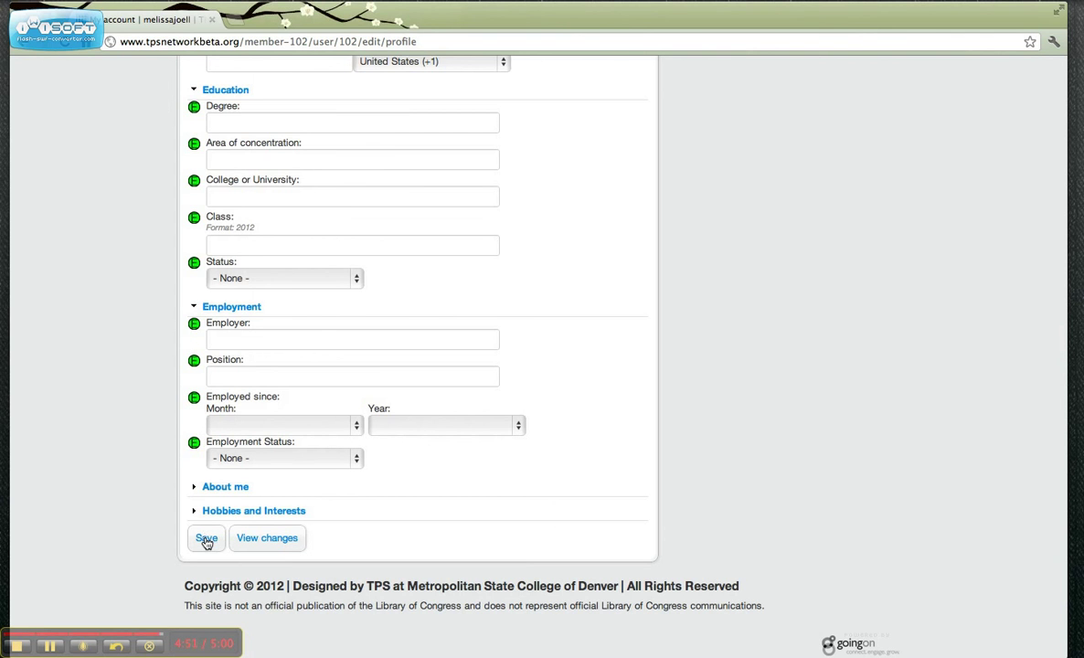